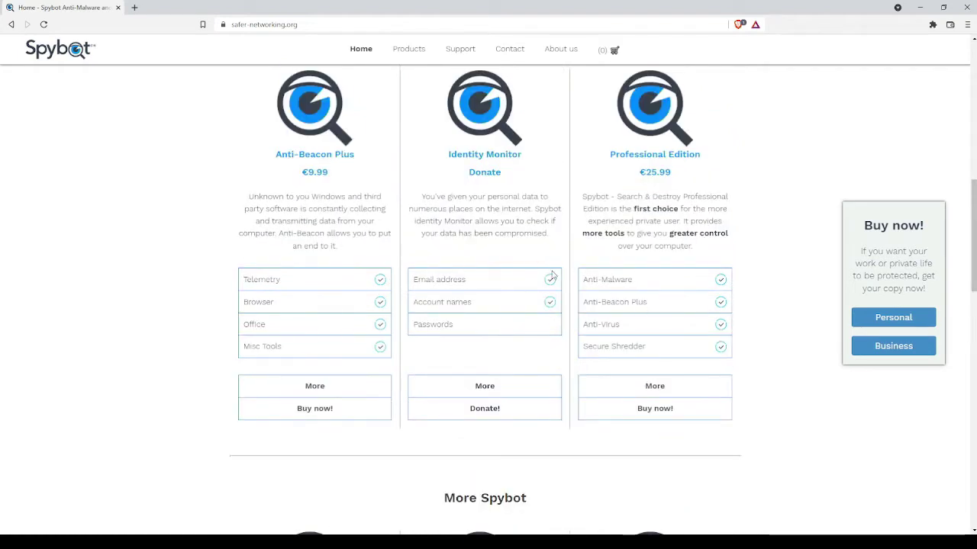
Step: Review the Spybot editions, their prices and included features on the home page
scroll(552, 275, down, 5)
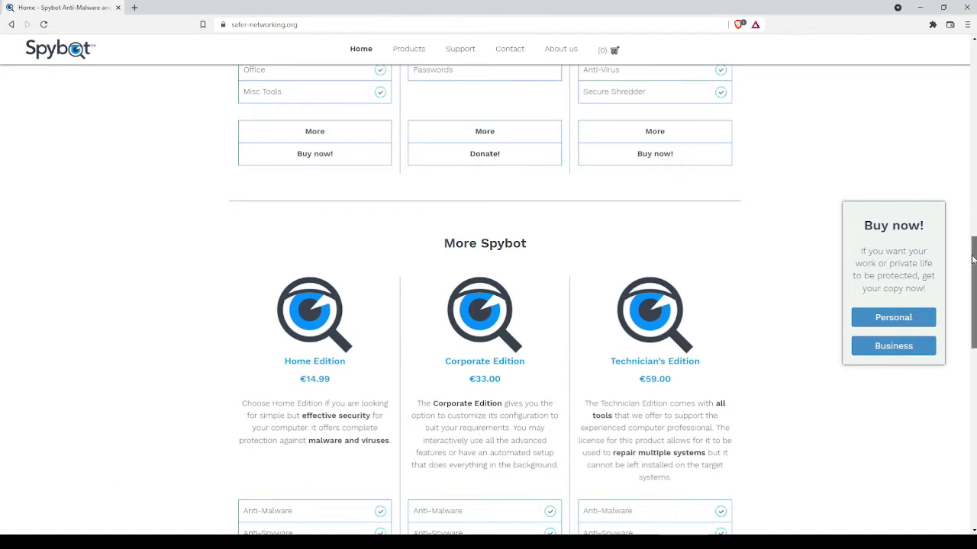
drag(973, 259, 973, 305)
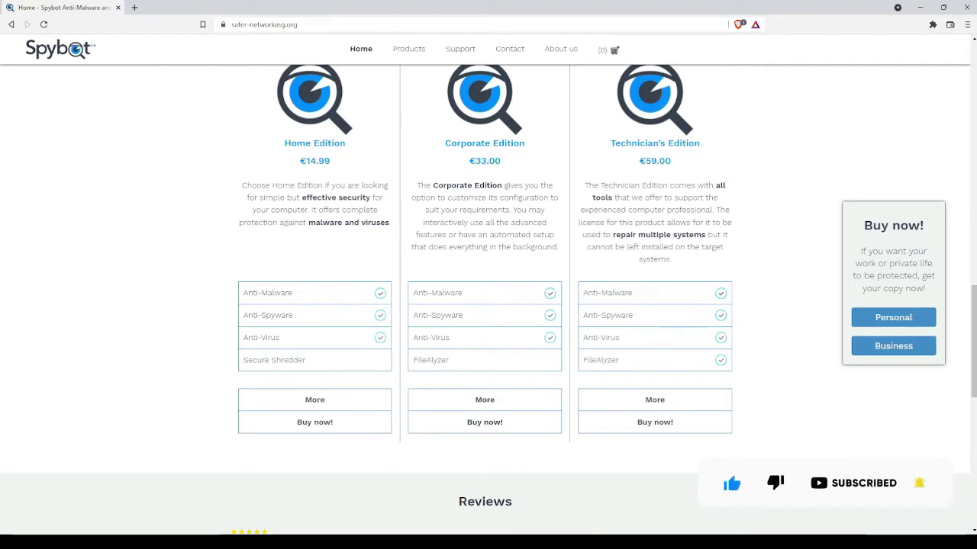
scroll(776, 386, up, 10)
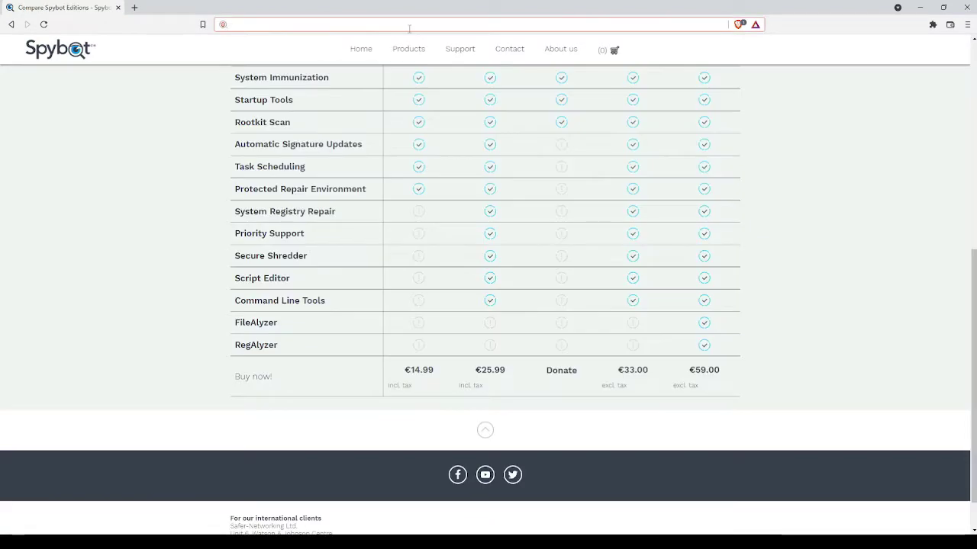
Step: Search the web for "spybot free edition" and open the Spybot Free Edition page on safer-networking.org
text(spy)
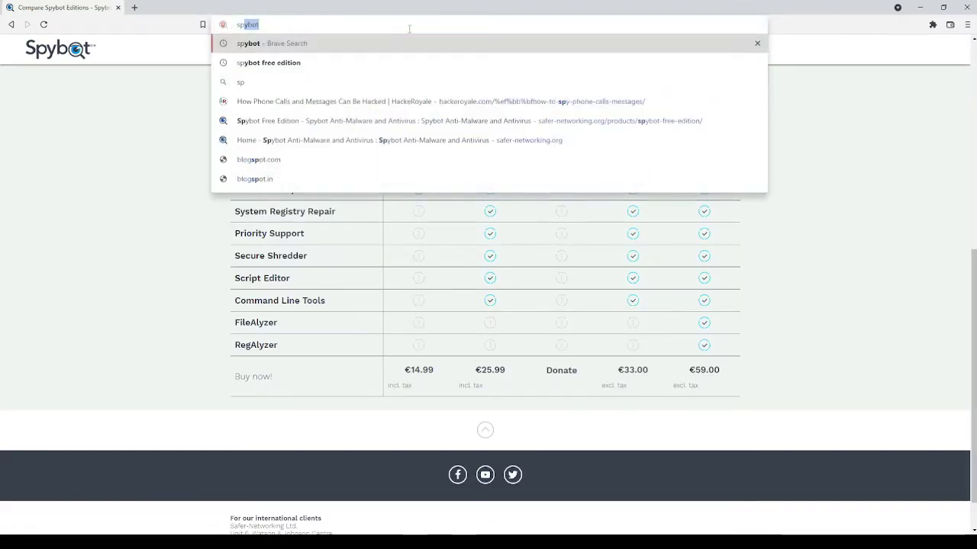
text(b)
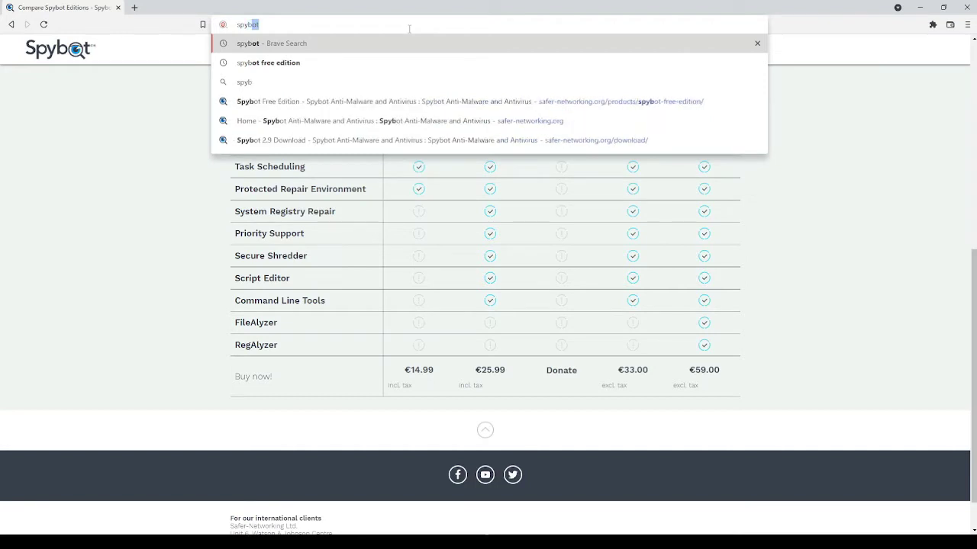
text(ot free e)
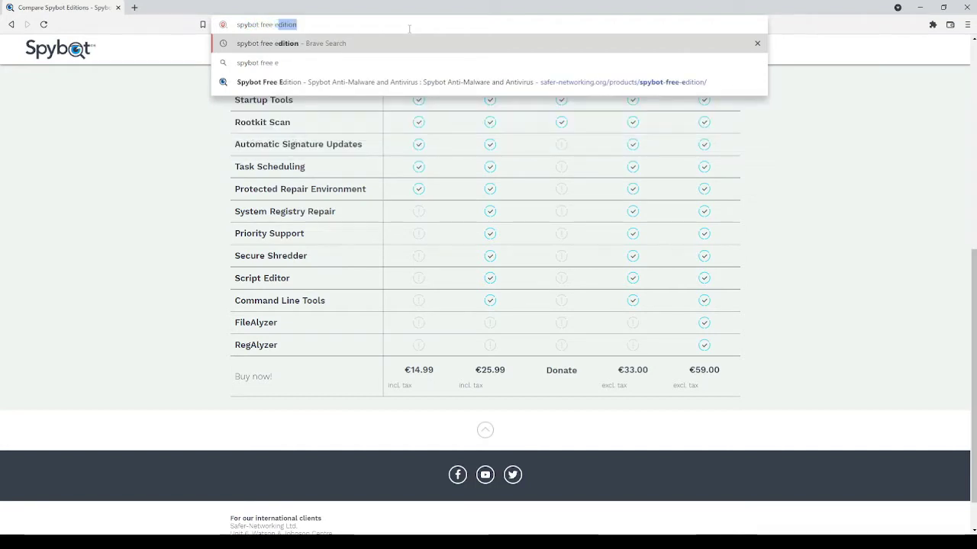
text(dition)
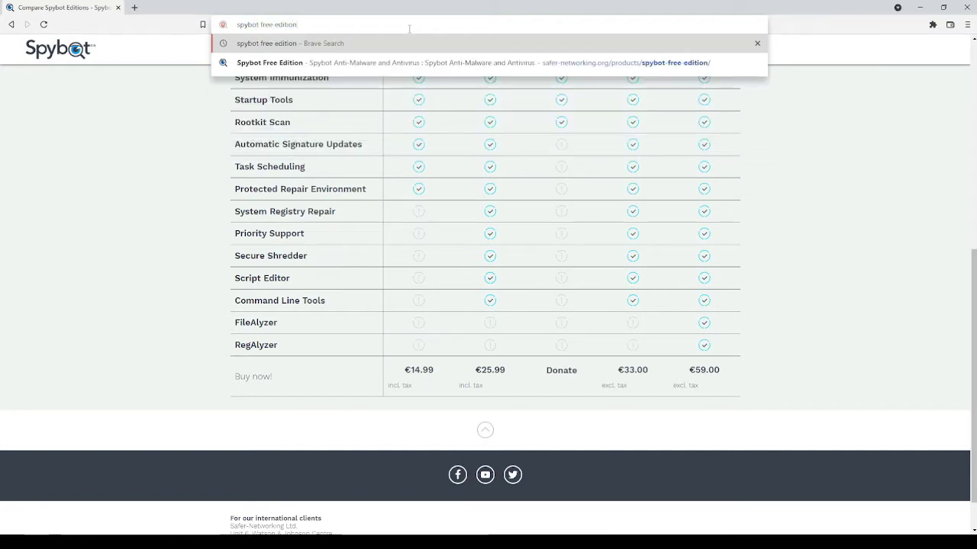
key(Return)
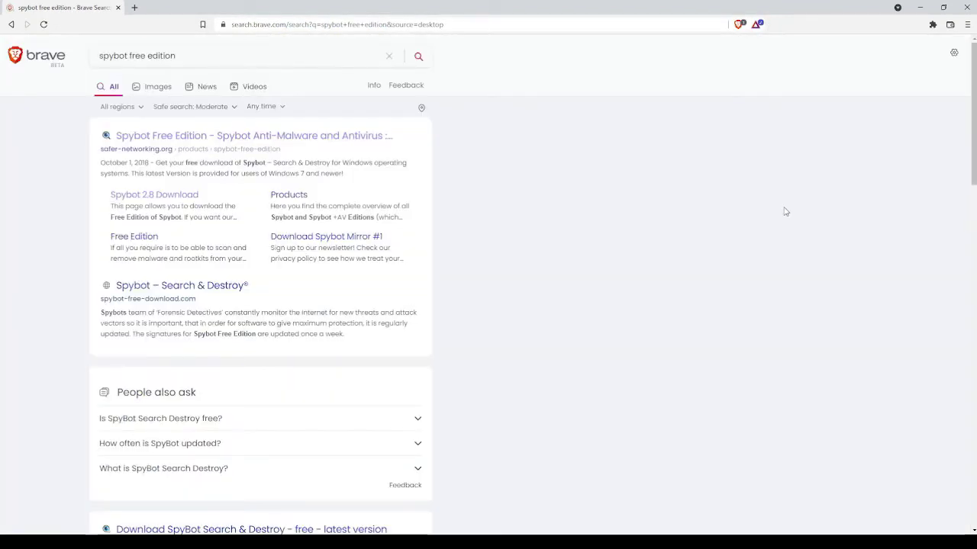
click(278, 139)
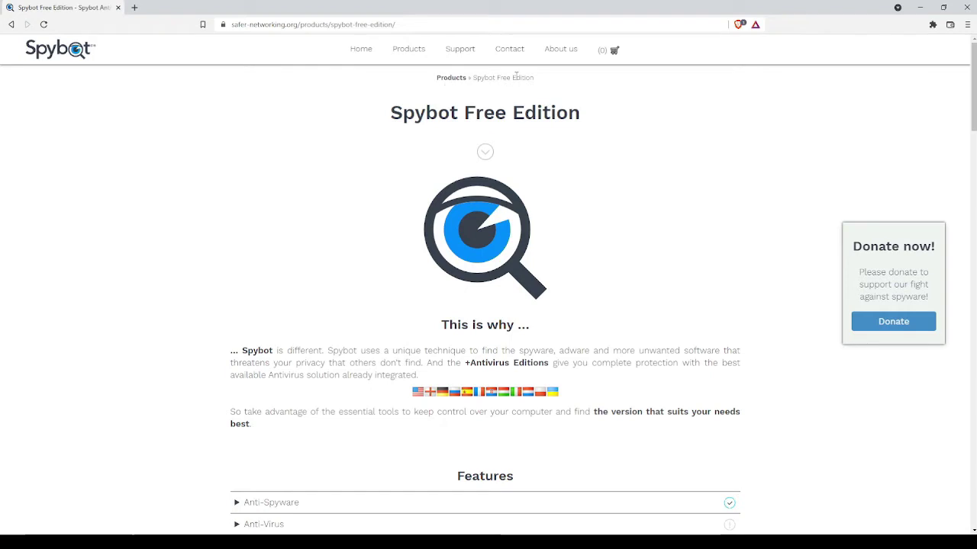
Step: Examine the edition comparison and product descriptions on the Products page, and return to the Free Edition page
click(405, 56)
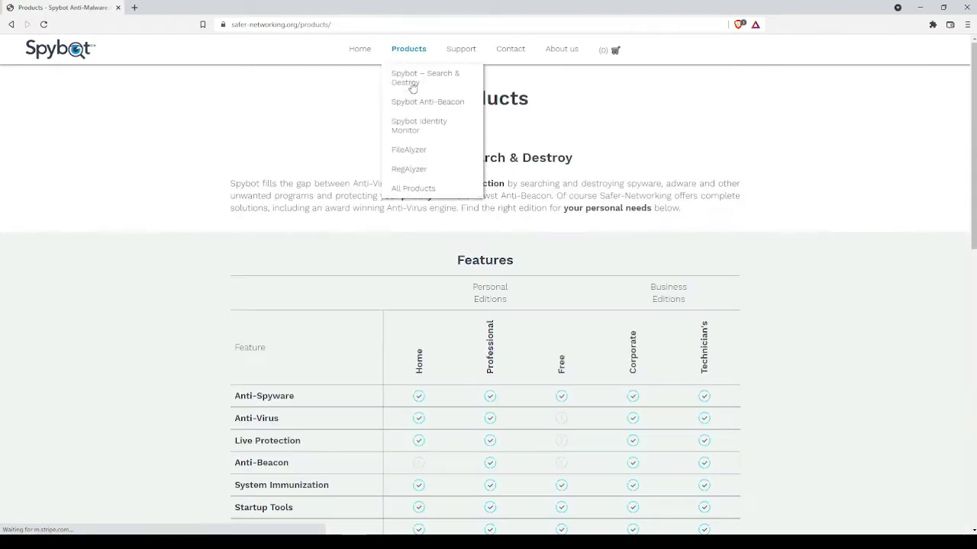
scroll(541, 308, down, 3)
scroll(541, 309, down, 6)
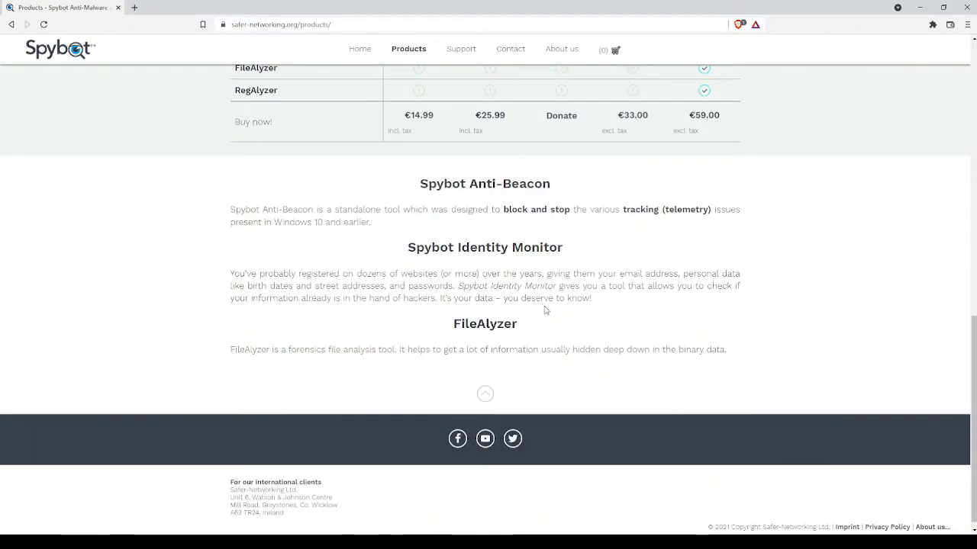
scroll(670, 324, up, 10)
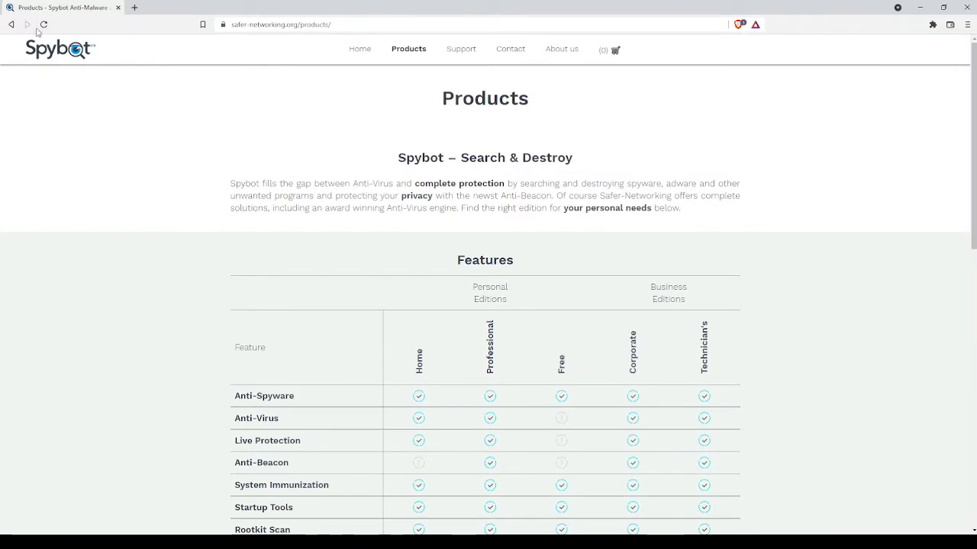
click(11, 24)
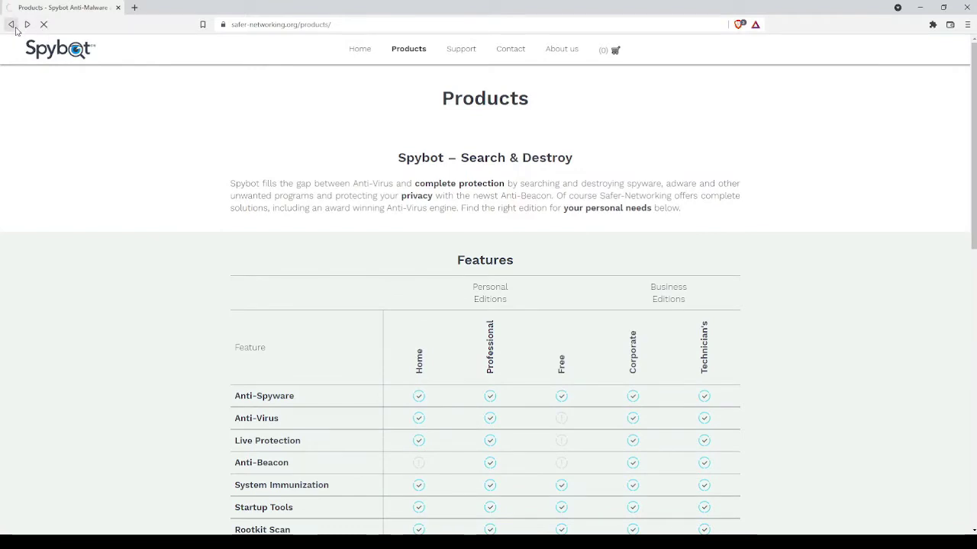
Step: Download the Spybot Free Edition Windows installer from FossHub, selecting spybotsd-2.8.68.0.exe in the download folder
scroll(763, 321, down, 3)
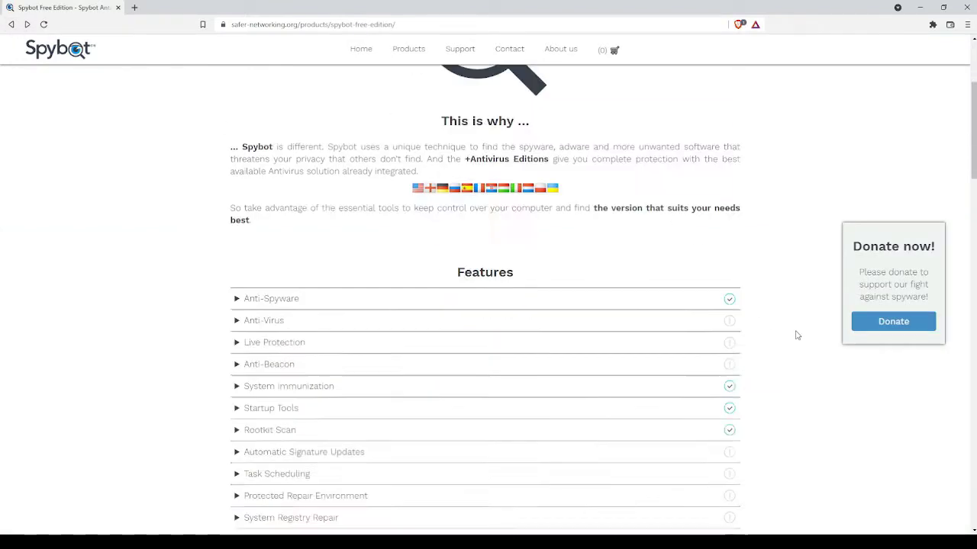
scroll(796, 336, down, 15)
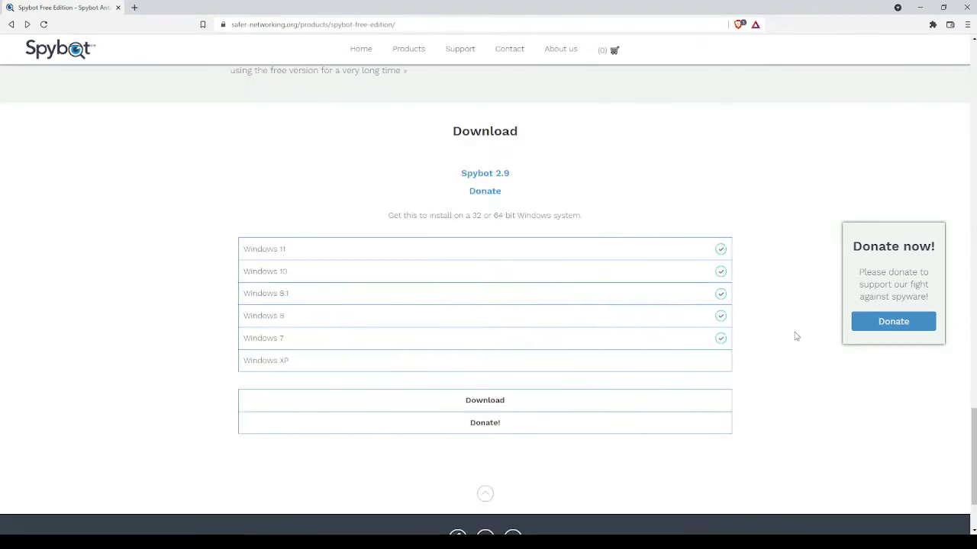
click(485, 402)
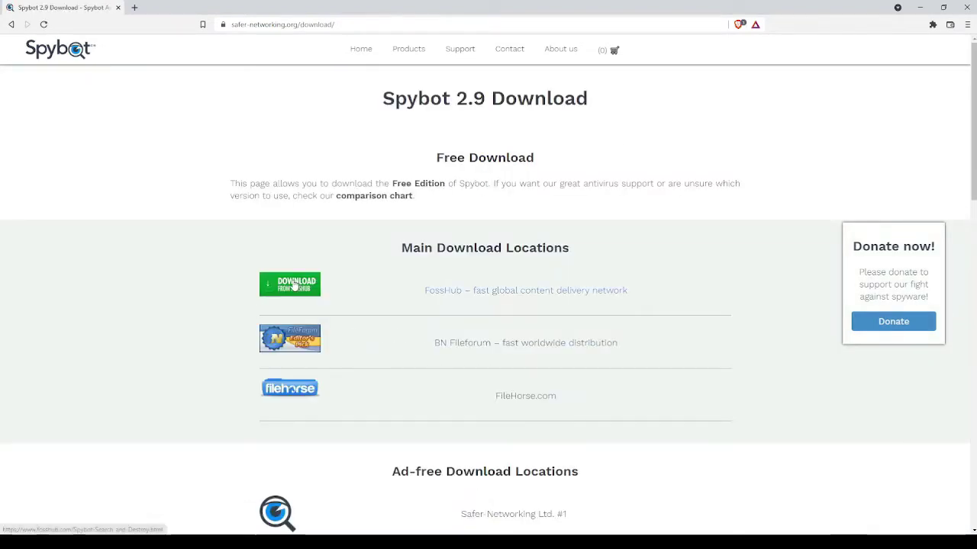
click(720, 254)
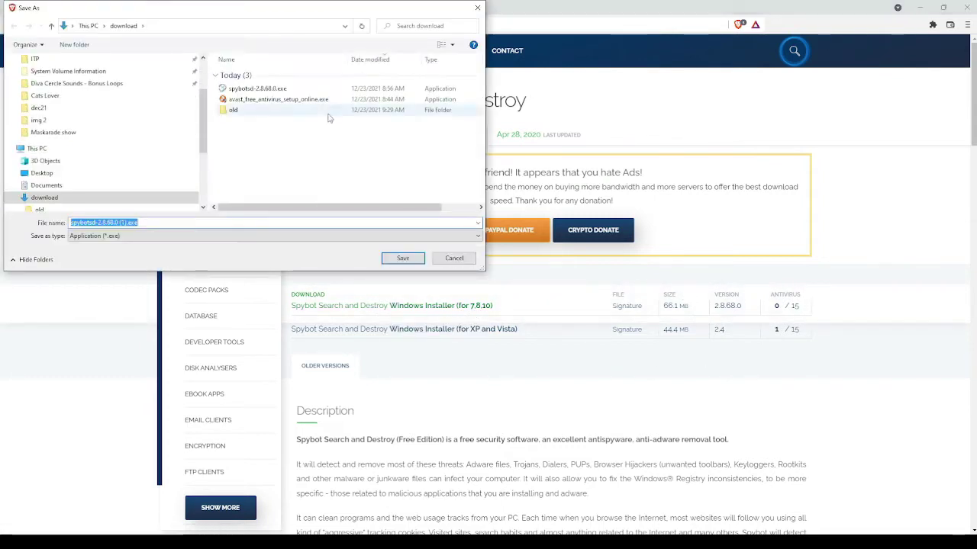
drag(311, 12, 513, 136)
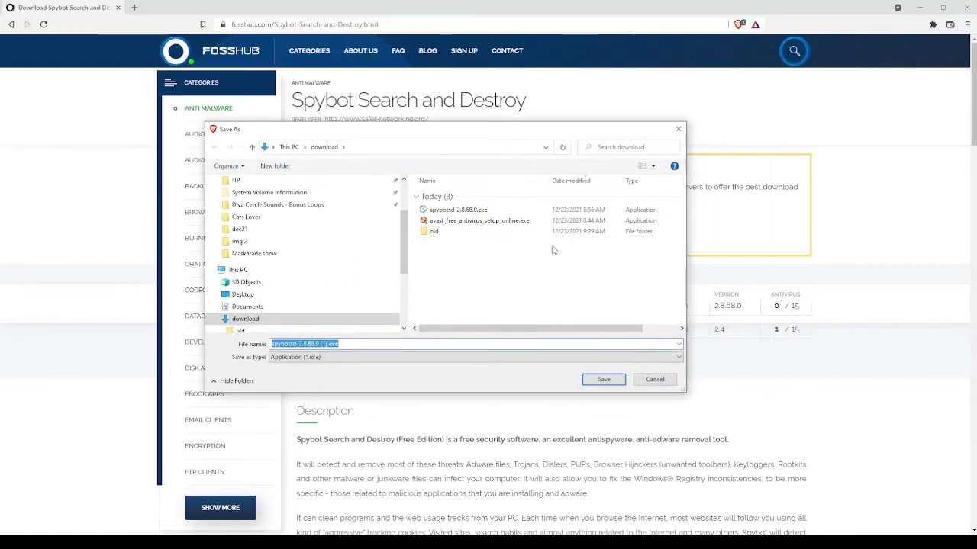
click(481, 214)
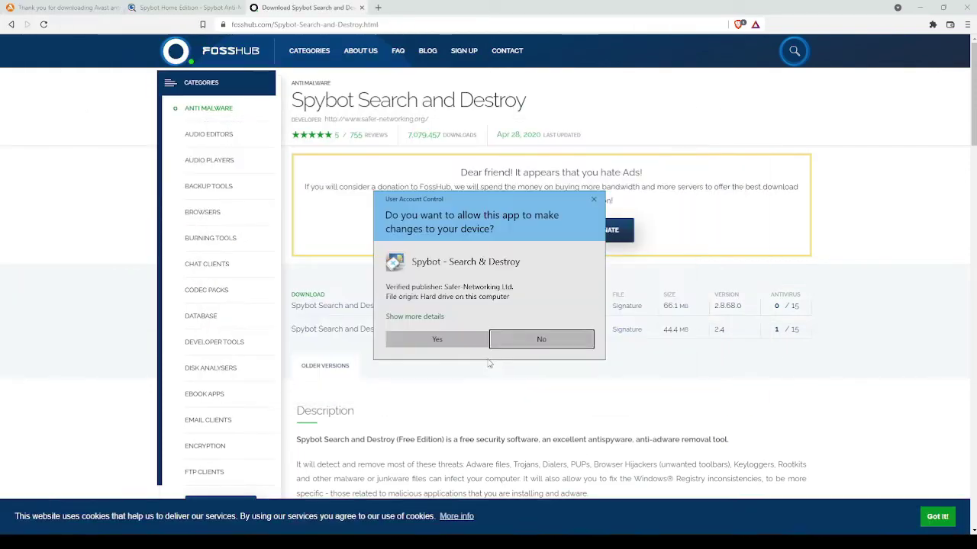
Step: Allow the Spybot installer to run in English and proceed with the mode giving more control, feedback and responsibility
click(437, 339)
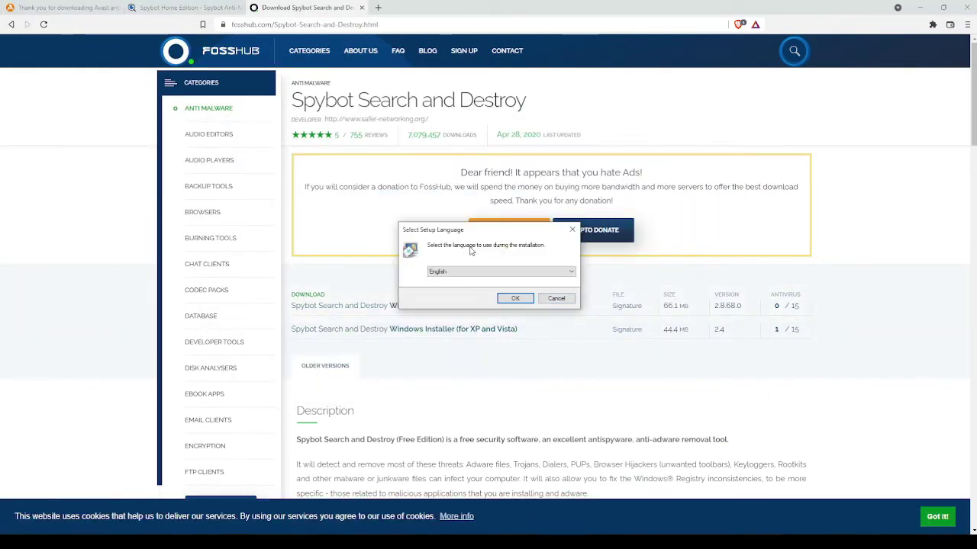
click(512, 303)
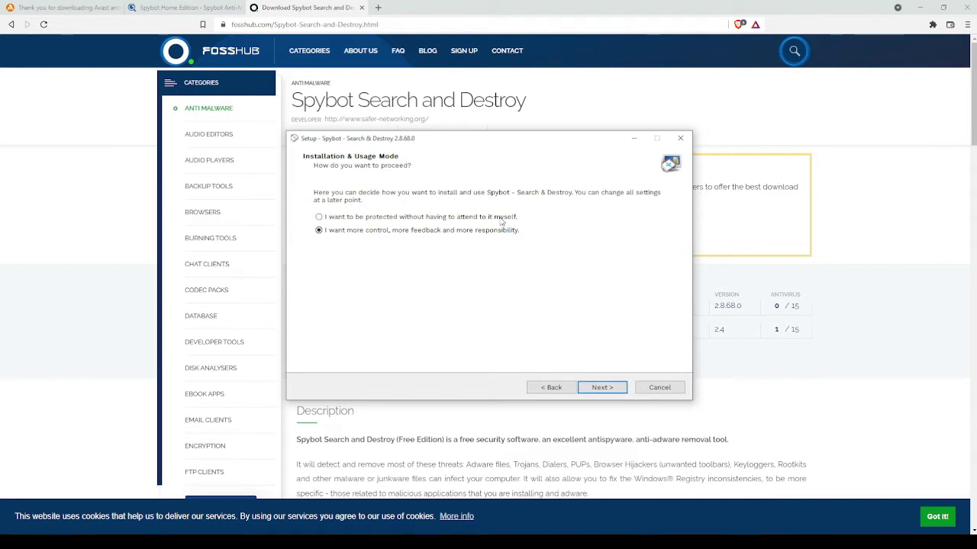
click(599, 389)
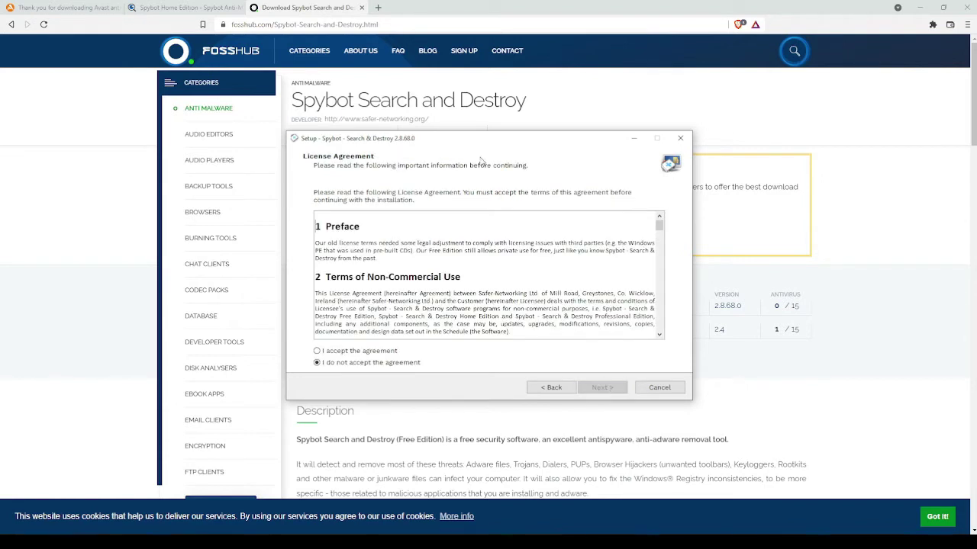
Step: Accept the license agreement and the privacy policy in the Spybot setup
click(356, 351)
click(601, 387)
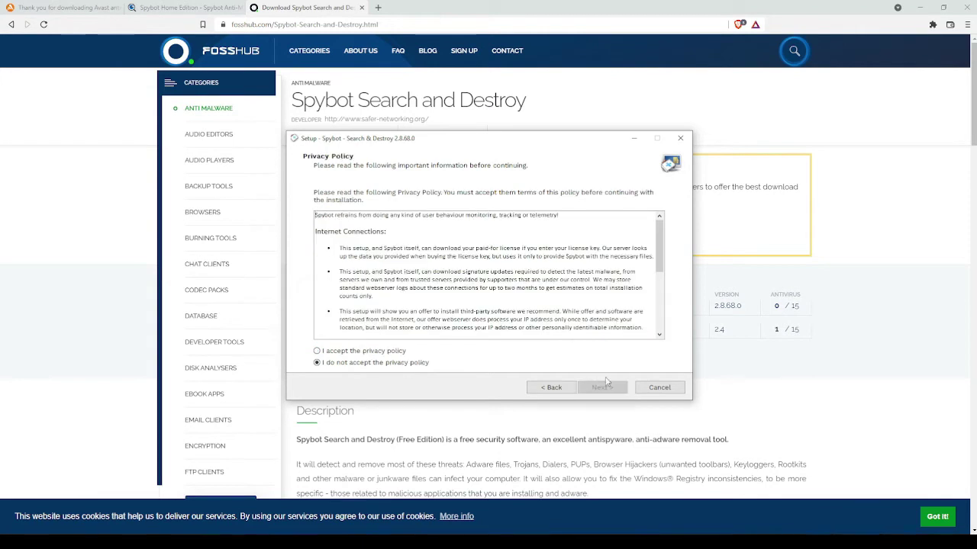
click(370, 353)
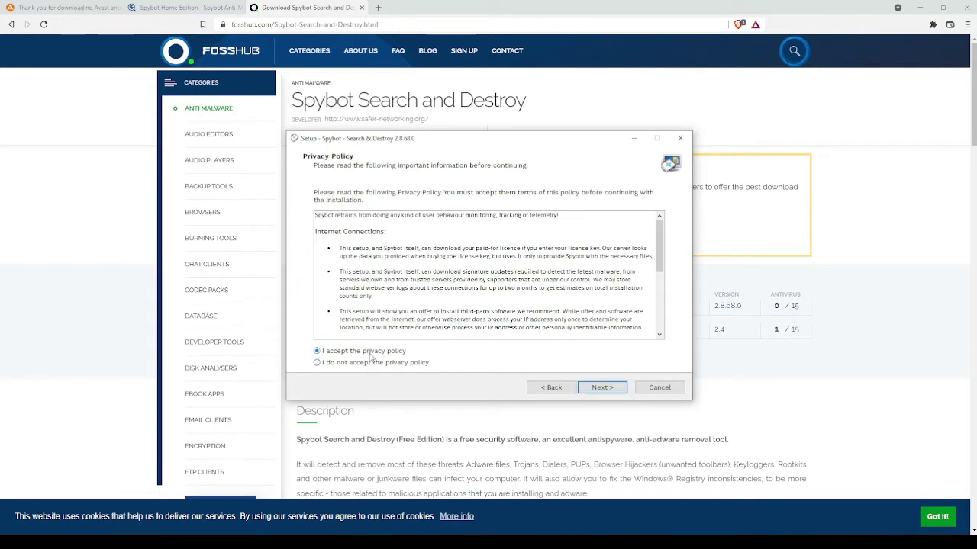
click(602, 388)
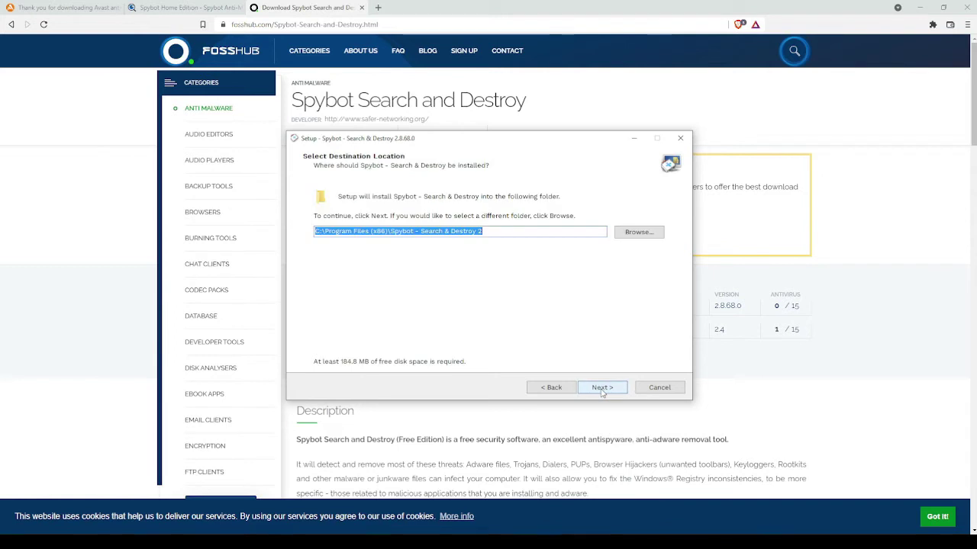
Step: Keep the default installation folder, and select Spybot without anti-virus while toggling the Install Spybot Anti-Beacon option
click(518, 231)
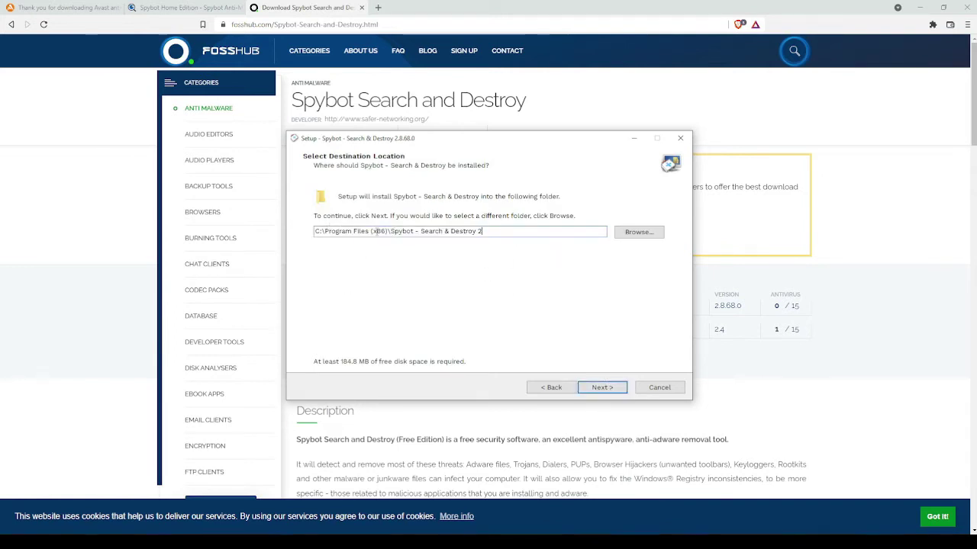
click(599, 387)
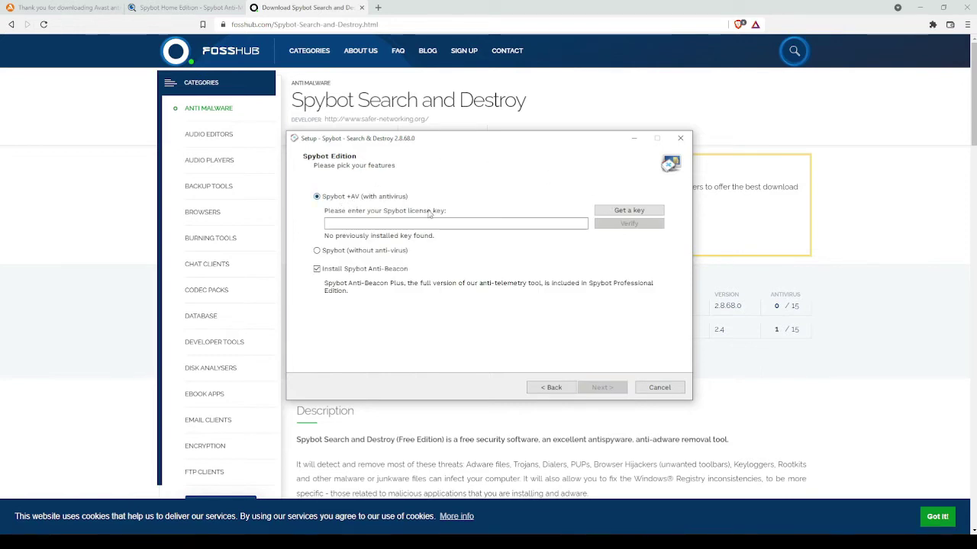
click(364, 252)
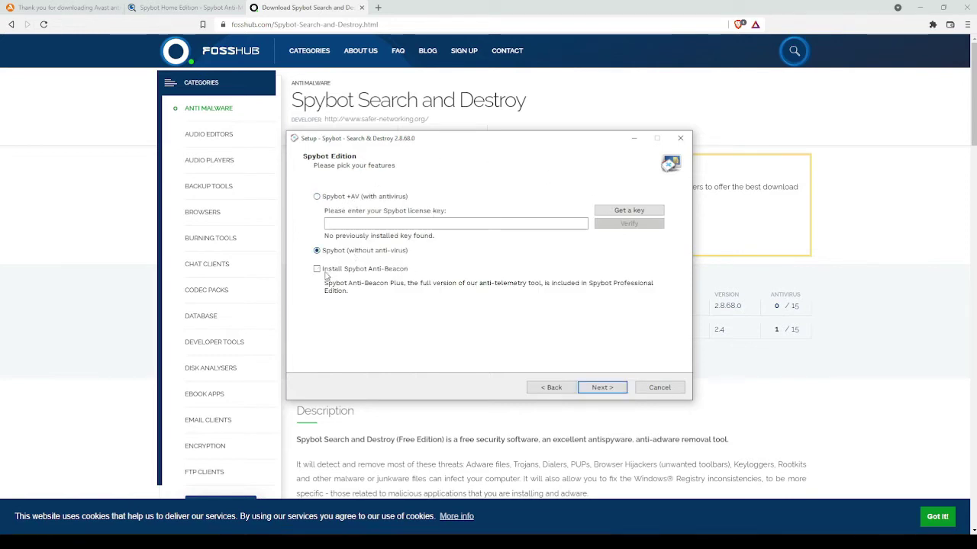
click(319, 270)
click(602, 388)
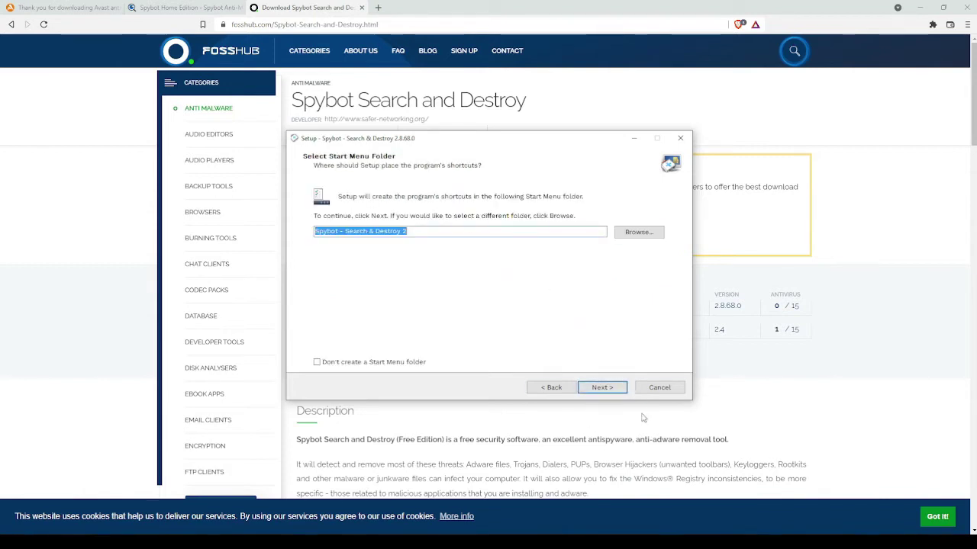
Step: Install Spybot with the default Start Menu folder and all scheduling and Explorer integration tasks kept enabled
click(601, 388)
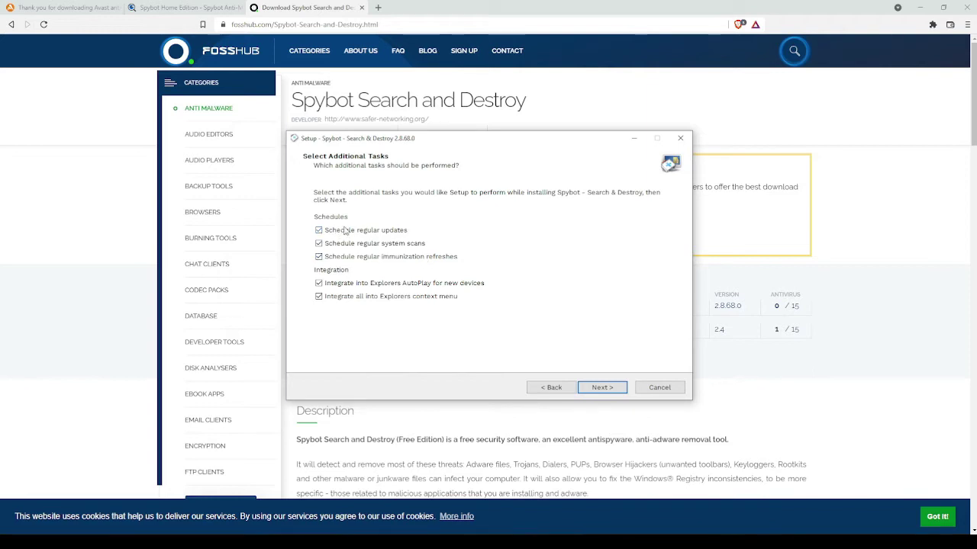
click(603, 388)
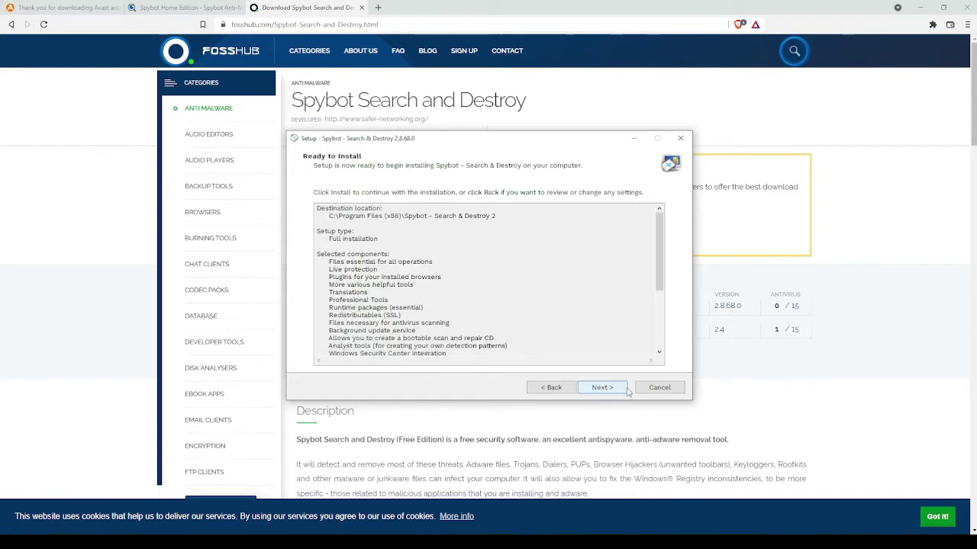
click(601, 387)
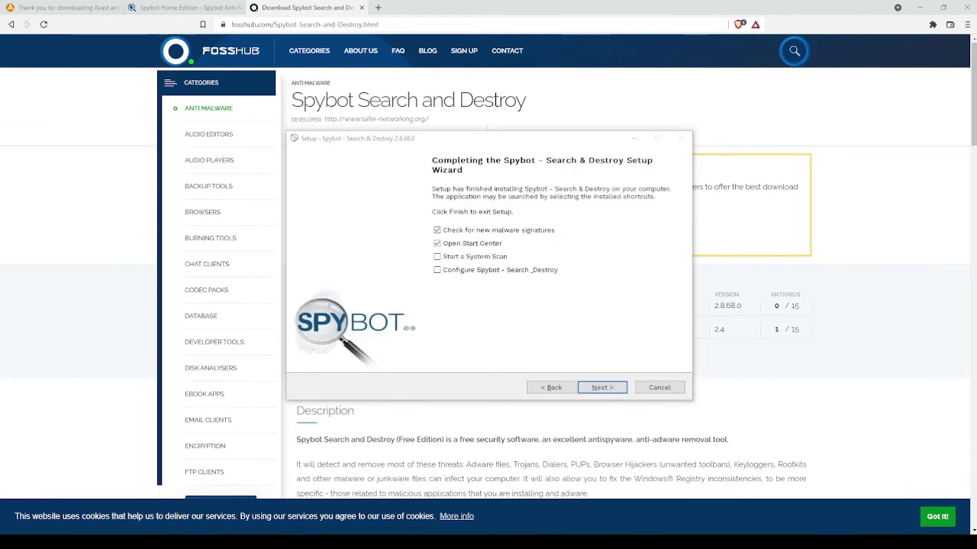
Step: Finish setup with Check for new malware signatures and Open Start Center enabled, and maximize the Update window
click(498, 144)
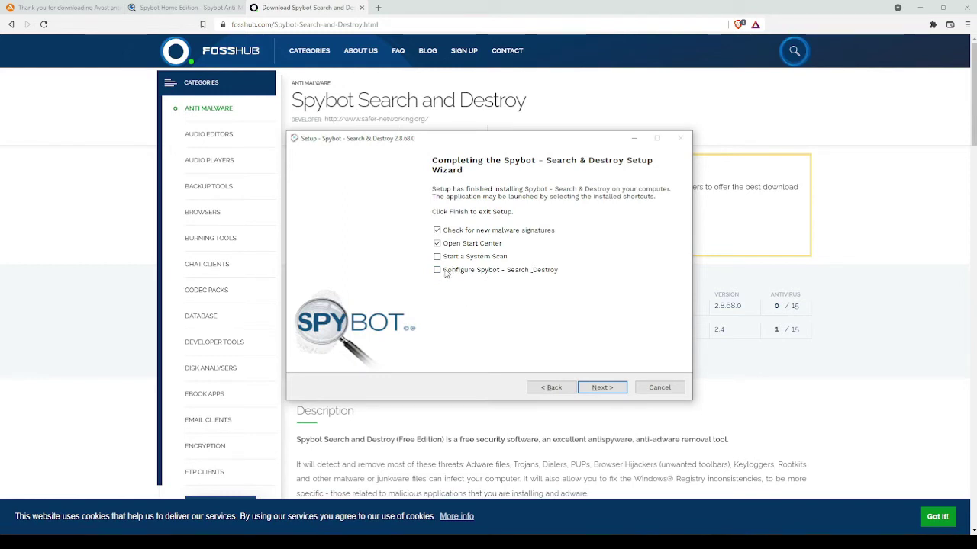
click(602, 388)
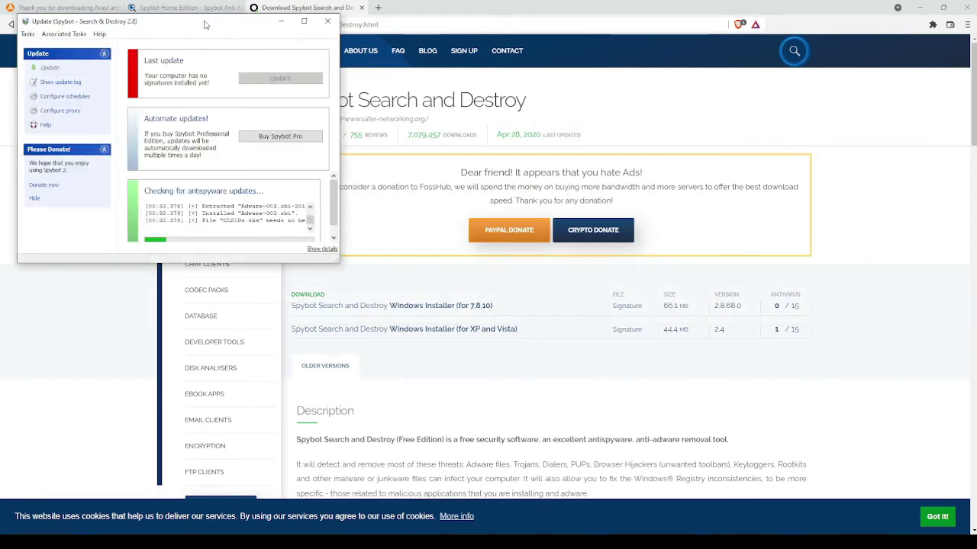
drag(204, 25, 515, 164)
double_click(515, 165)
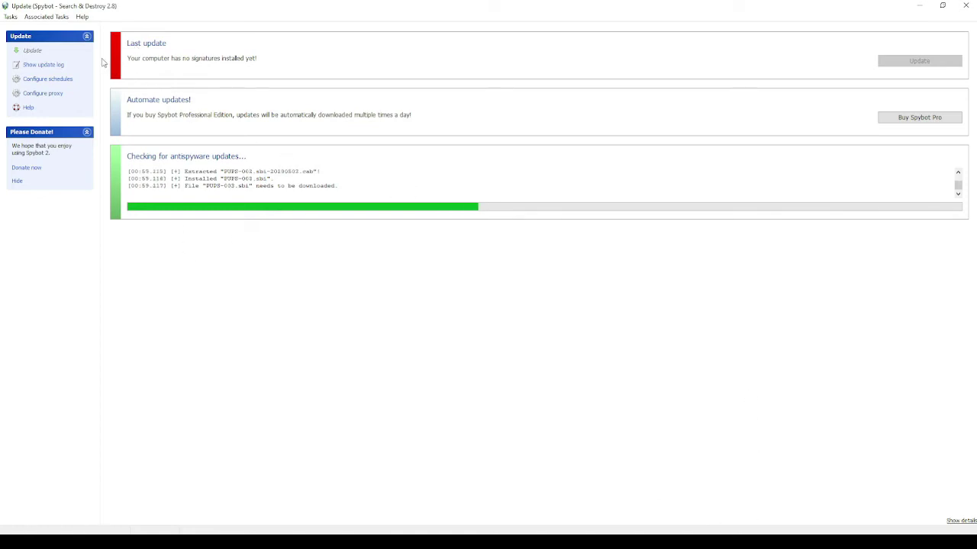
Step: Read through the update log from start to end, and check the update and scan schedule settings without saving changes
click(51, 69)
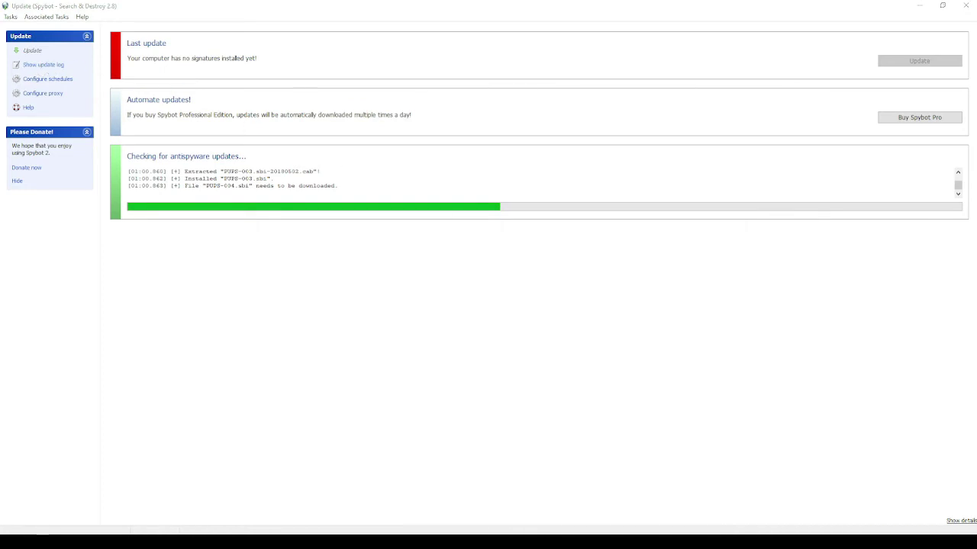
drag(976, 229, 508, 124)
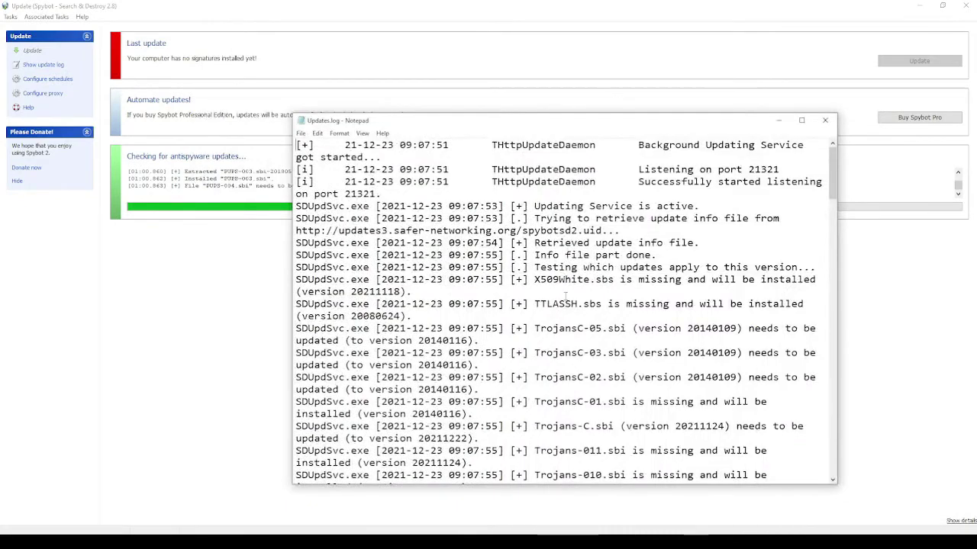
scroll(565, 296, down, 20)
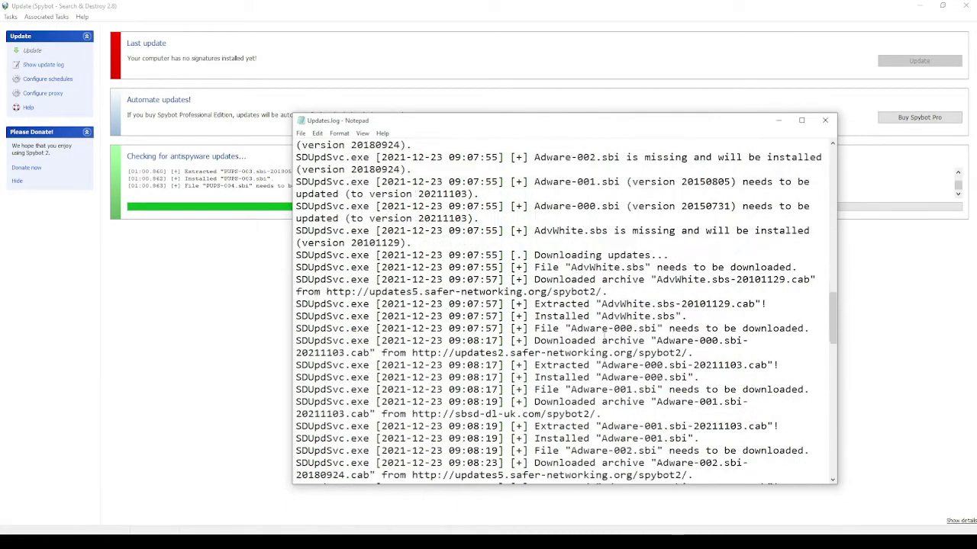
scroll(606, 334, up, 20)
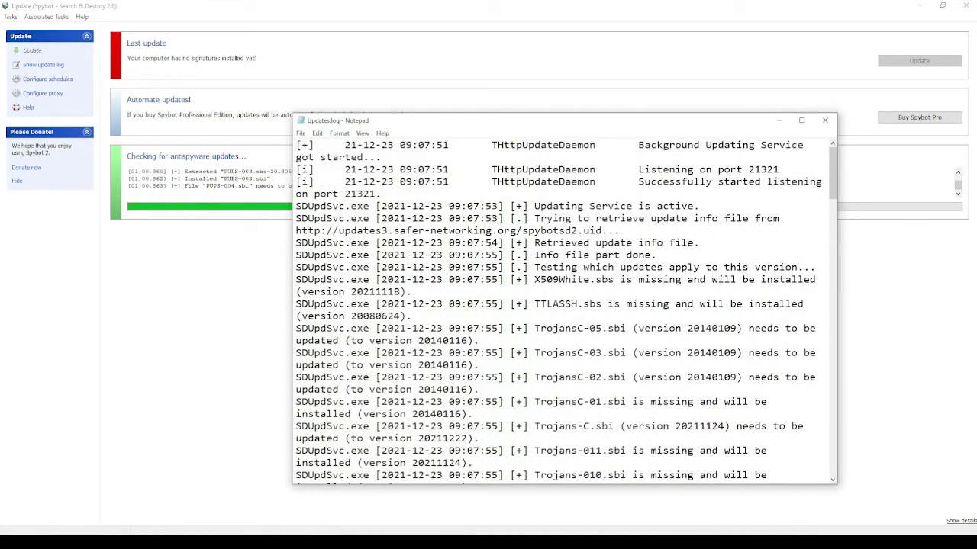
scroll(612, 371, down, 10)
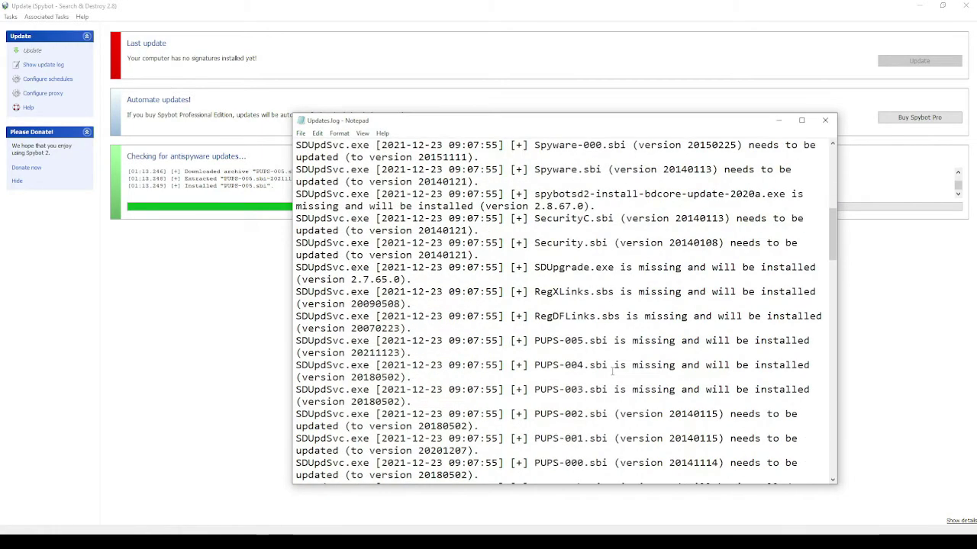
scroll(612, 371, down, 20)
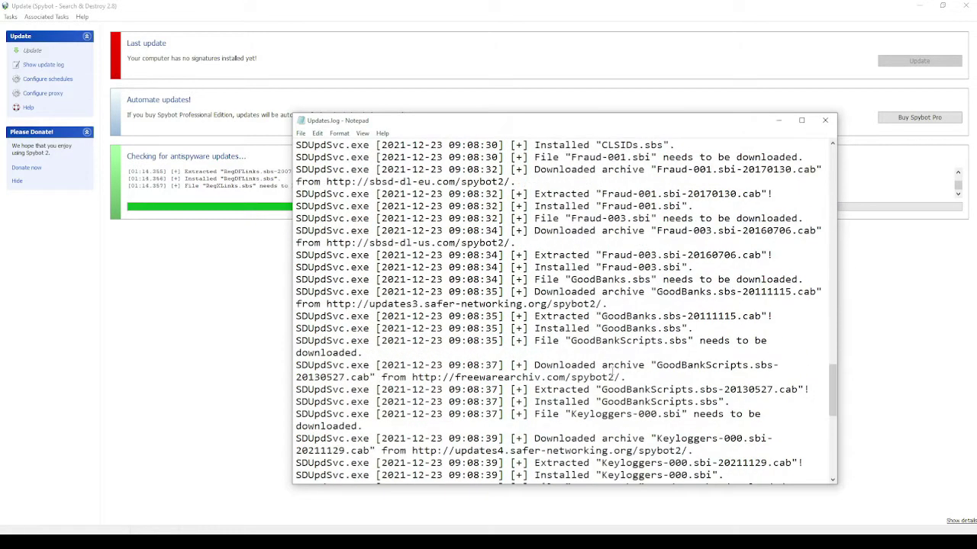
scroll(611, 366, down, 8)
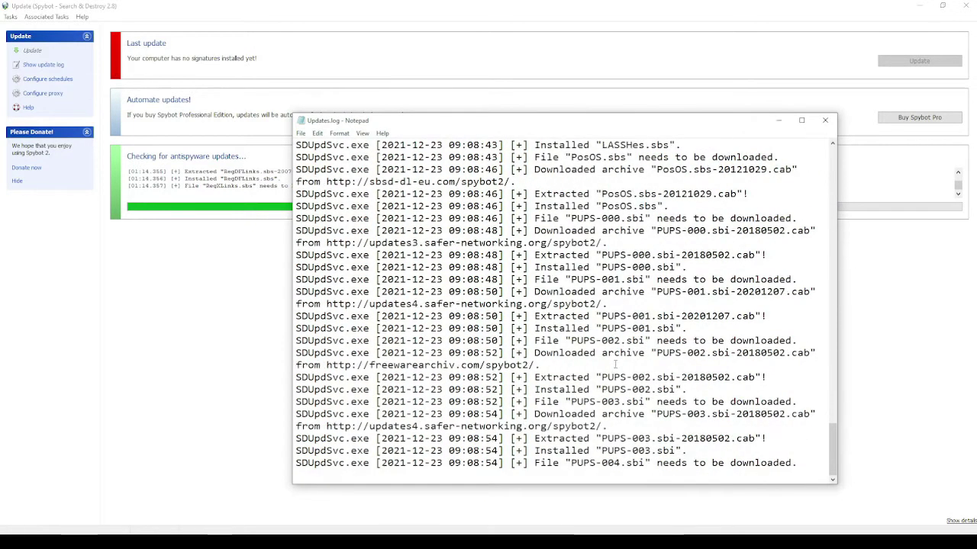
click(826, 121)
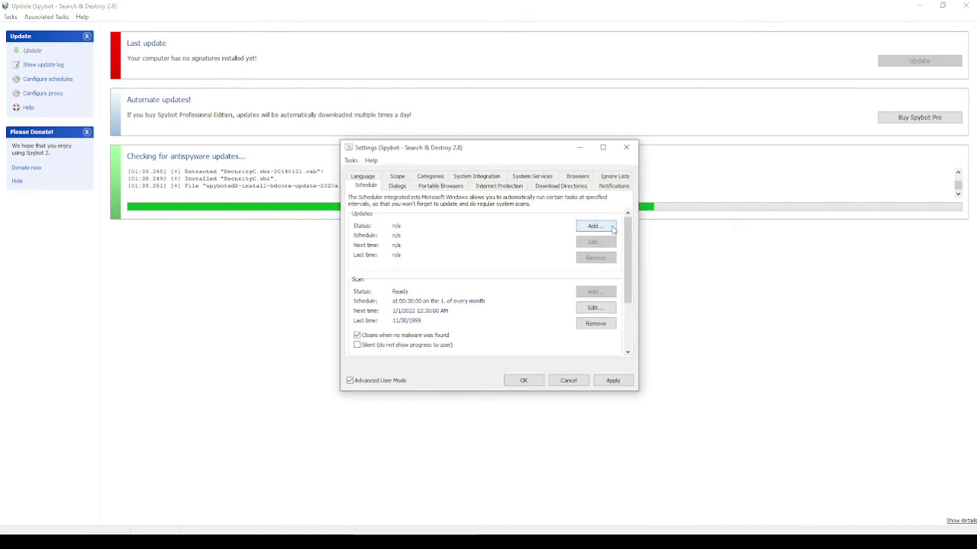
click(568, 380)
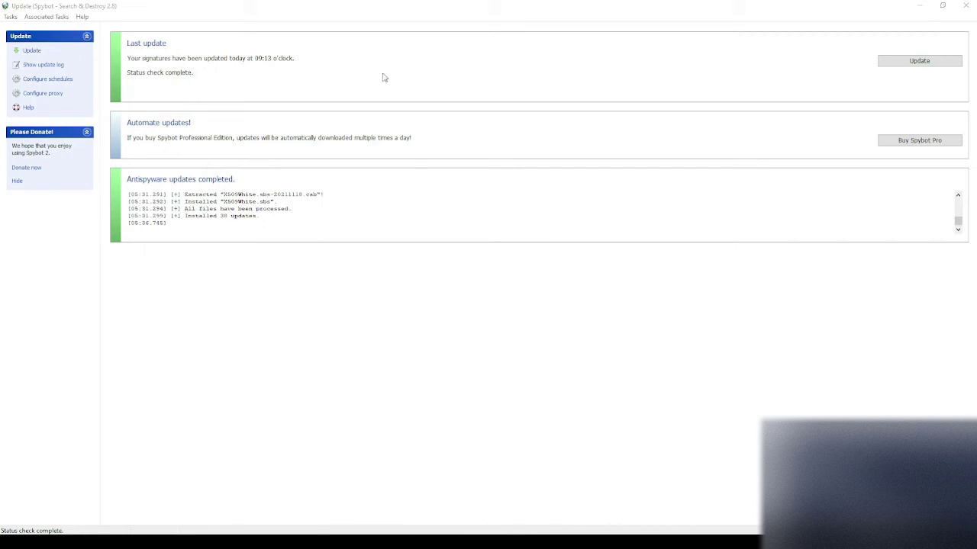
Step: Look over the Update window's available tasks and help options, and switch to the Start Center
click(12, 19)
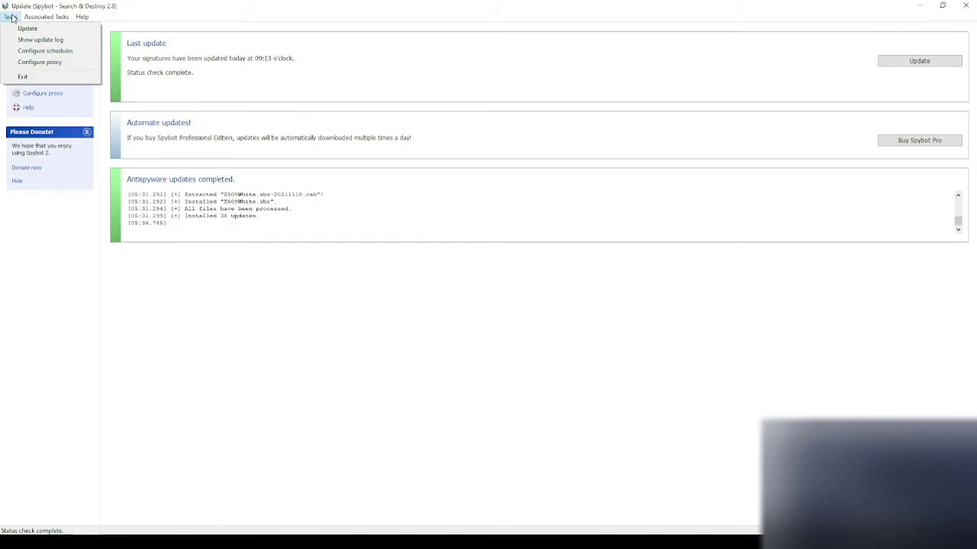
mouse_move(49, 18)
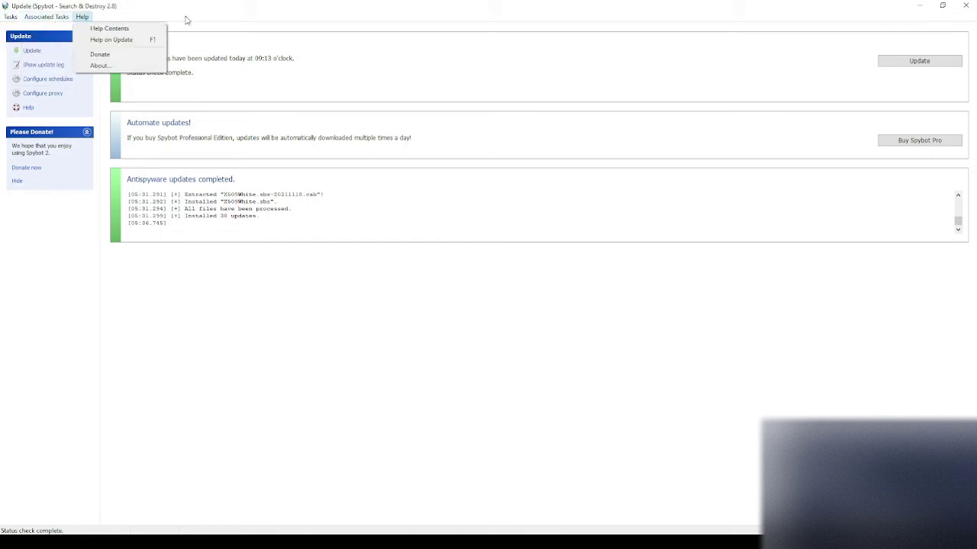
click(46, 17)
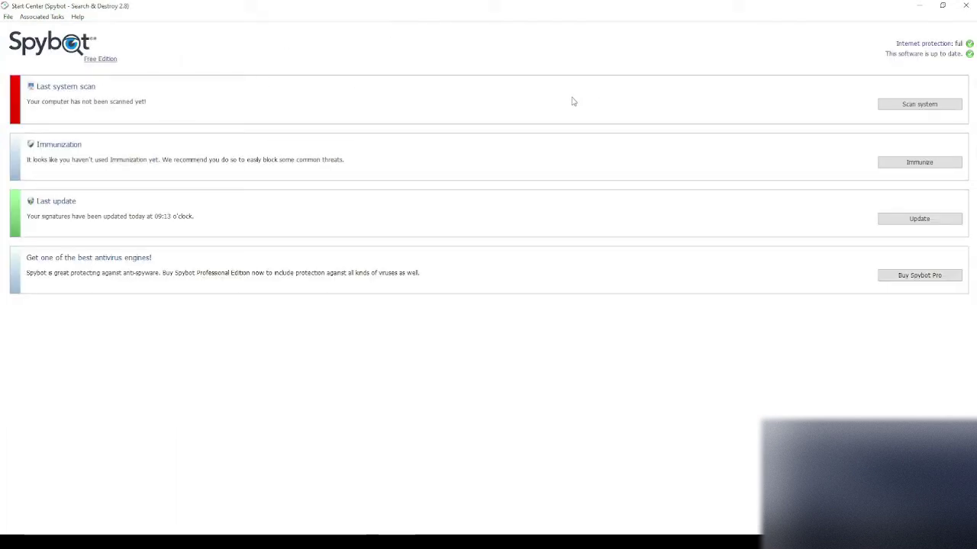
Step: Start a system scan in a maximized System Scan window and clean up the temporary files
click(909, 107)
click(441, 342)
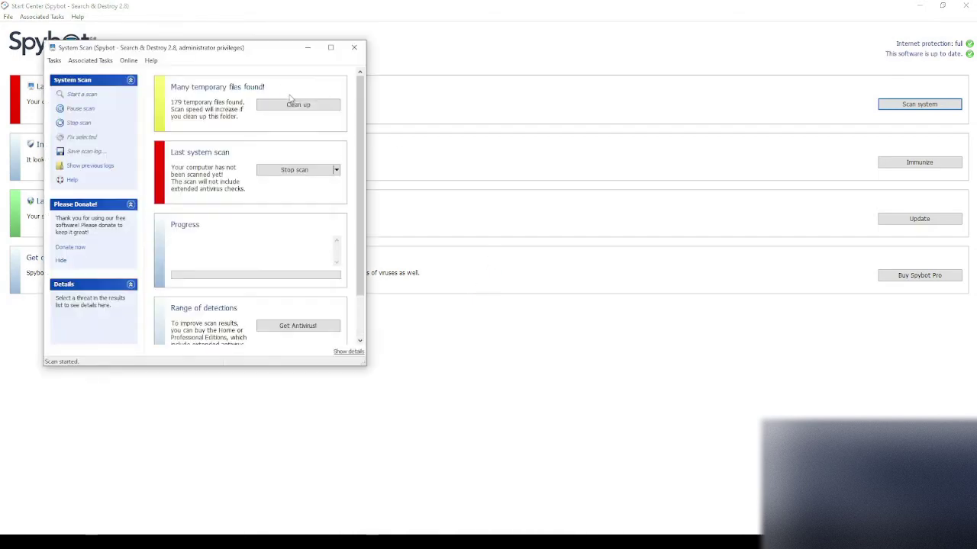
click(330, 47)
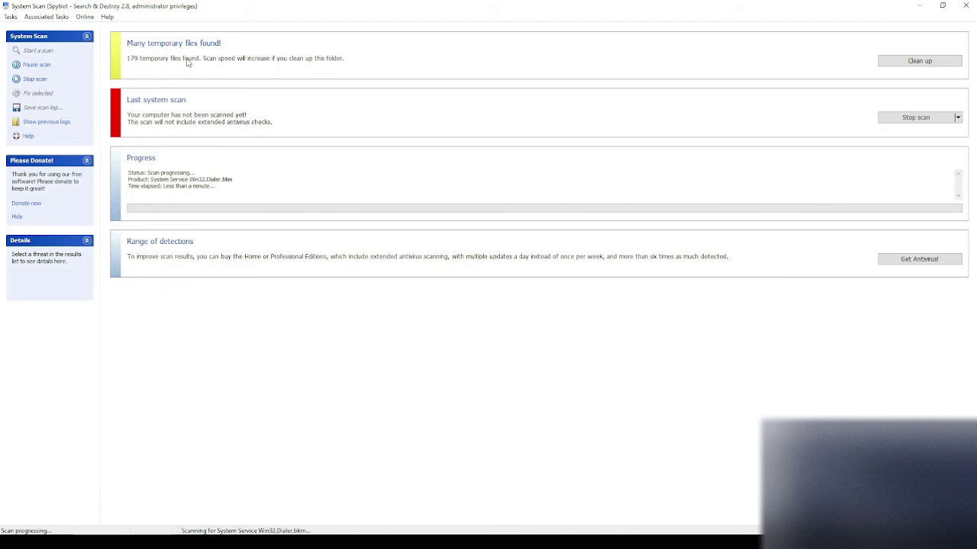
click(919, 61)
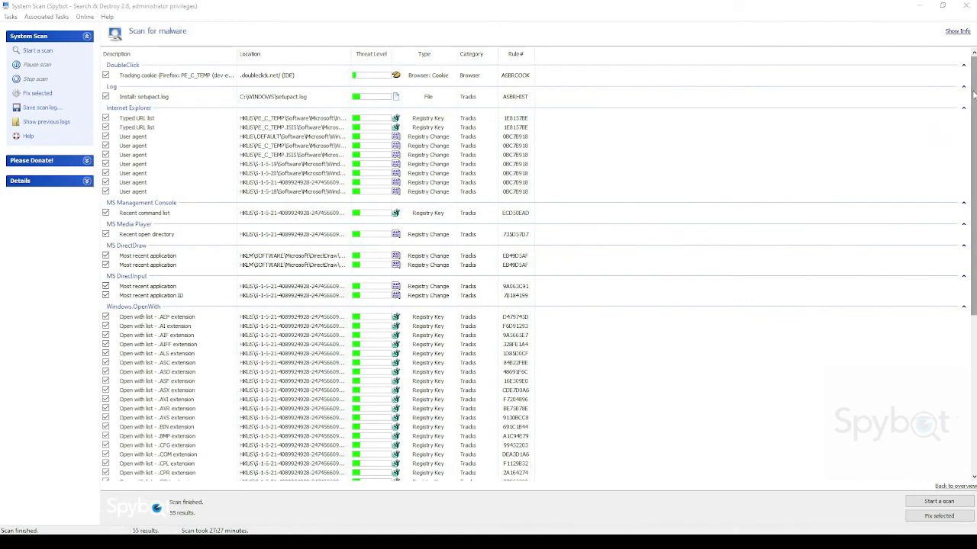
Step: Review the malware scan results, fix all the selected entries, and close the System Scan window
drag(974, 94, 975, 253)
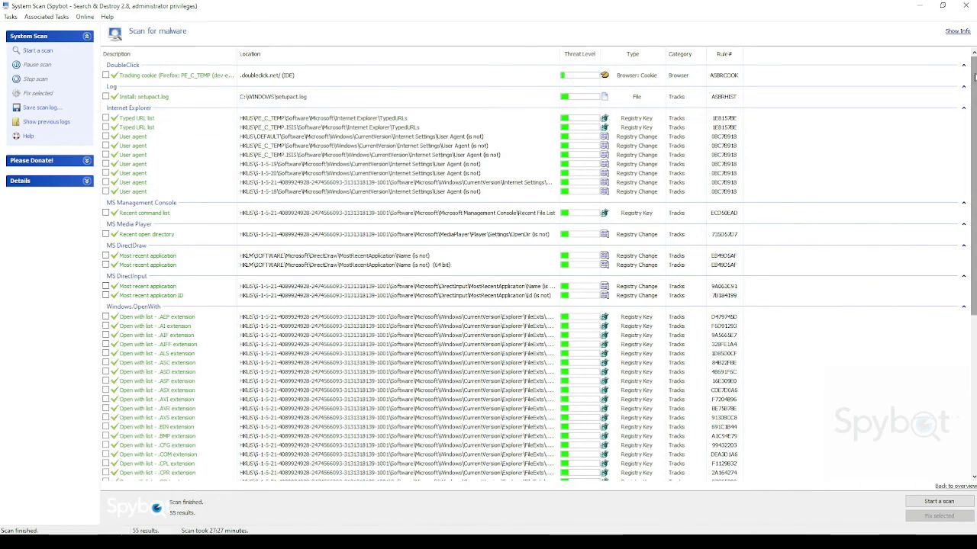
click(967, 7)
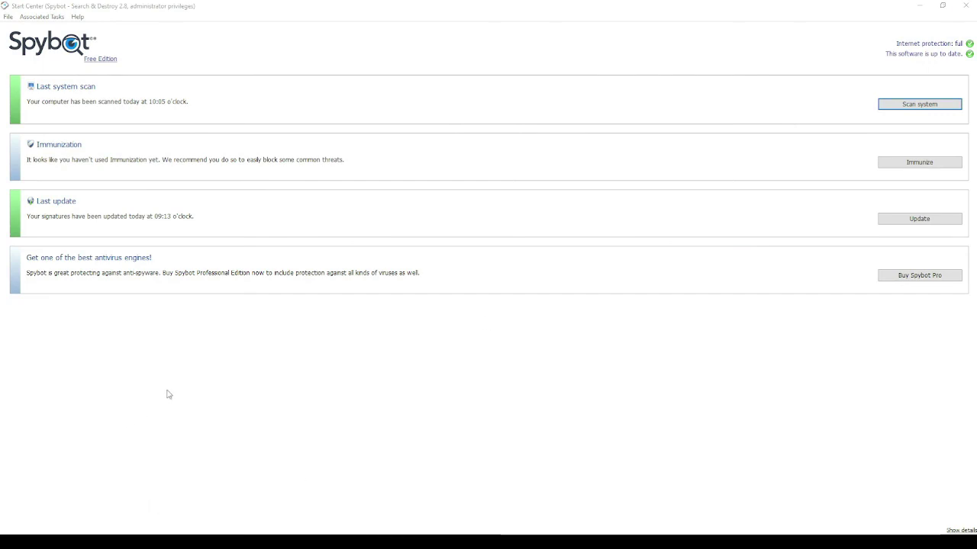